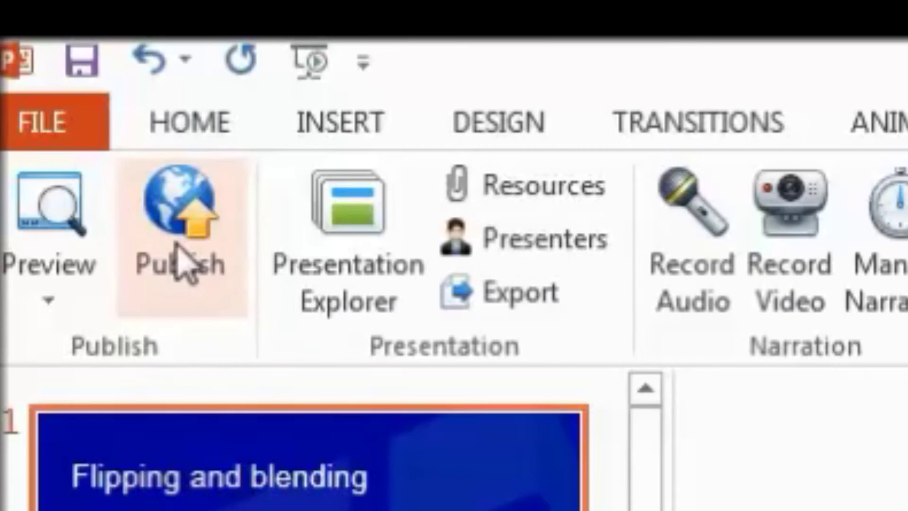
# - Open iSpring's Export to Folder dialog, which has folder name 'New' saving to Documents\Presentations
pyautogui.click(182, 260)
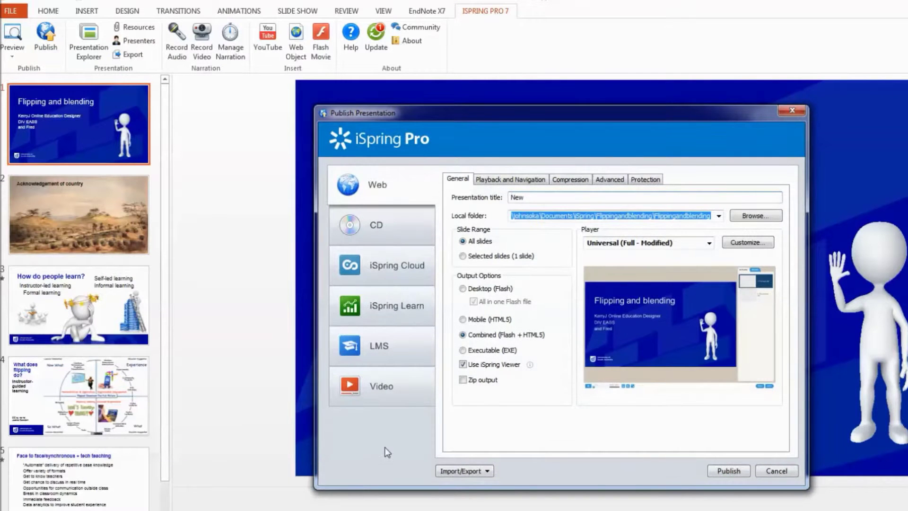
pyautogui.click(775, 470)
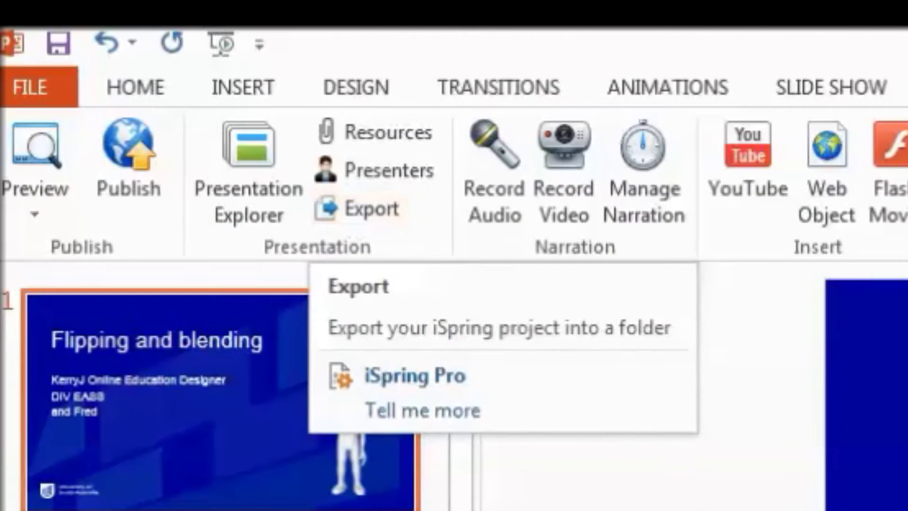
pyautogui.click(350, 220)
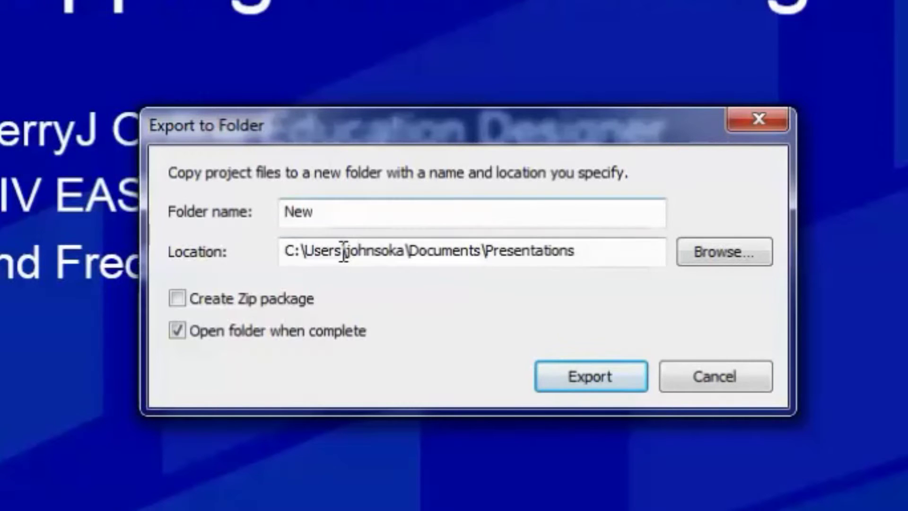
# - Rename the export folder from 'New' to 'Flippingandblending'
pyautogui.doubleClick(348, 212)
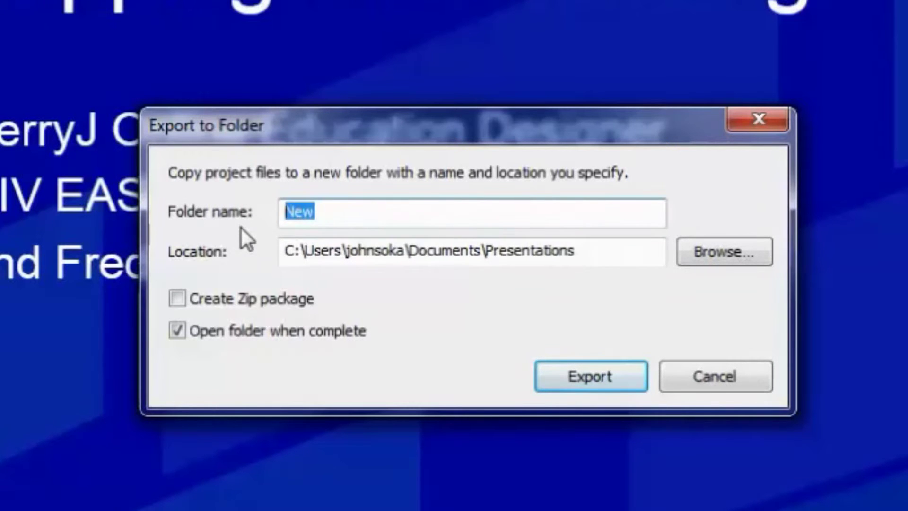
pyautogui.press('BackSpace')
pyautogui.write('F')
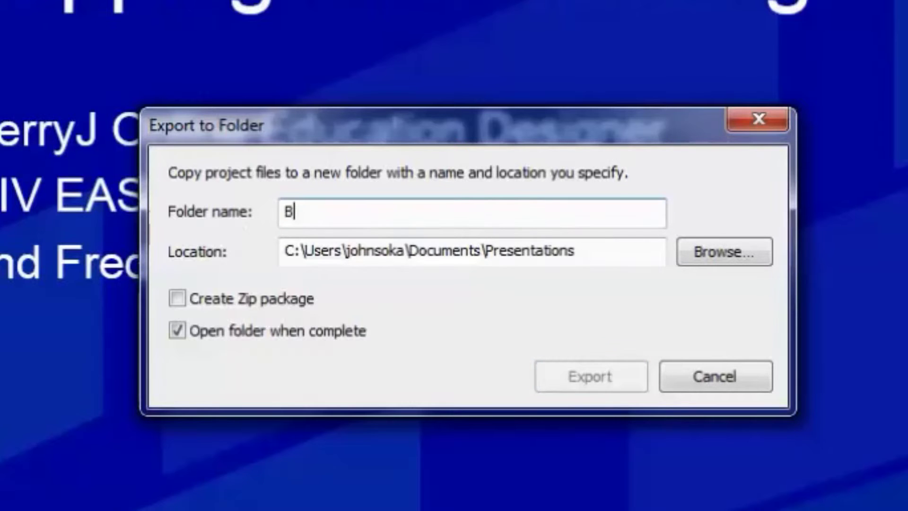
pyautogui.write('lip')
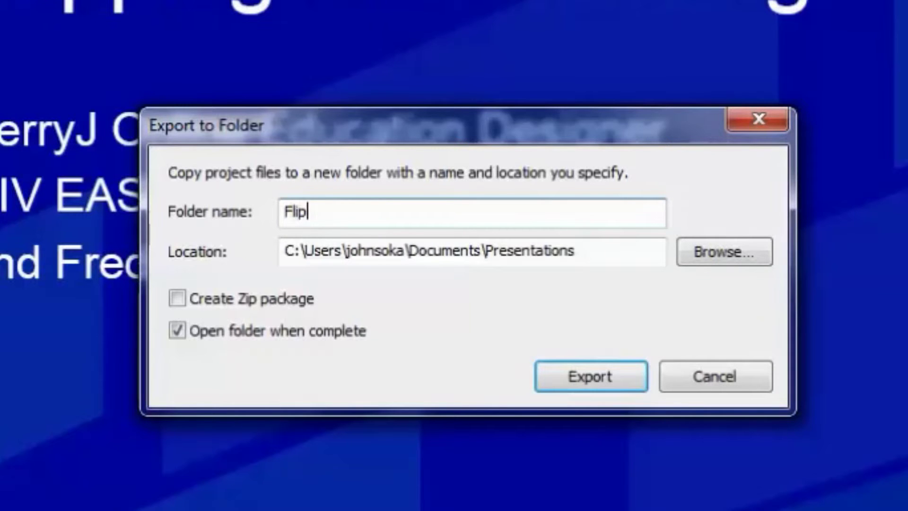
pyautogui.write('pingandblending')
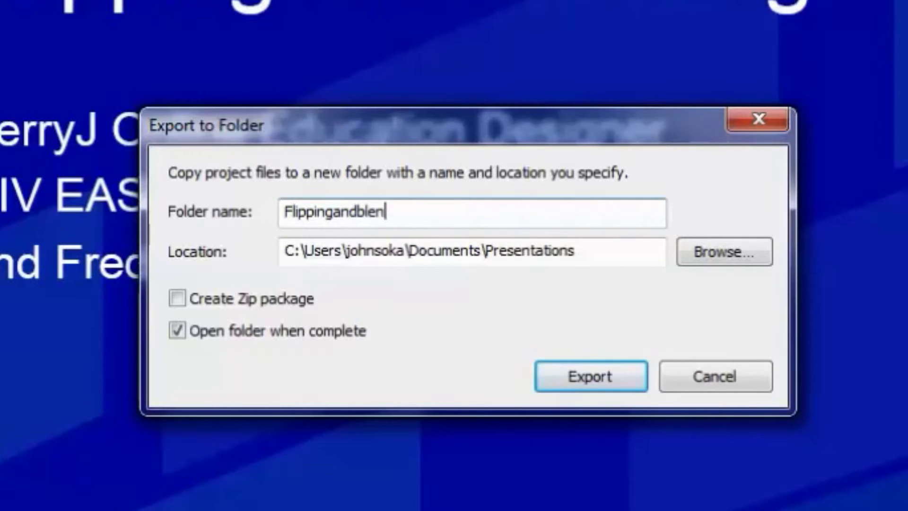
# - Set the export destination to Documents\Temp and export the project
pyautogui.click(736, 253)
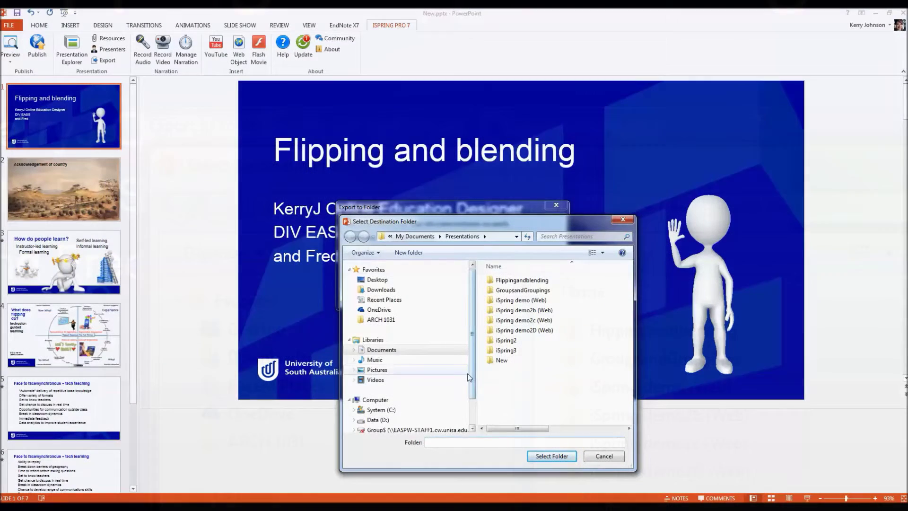
pyautogui.scroll(-2, 470, 415)
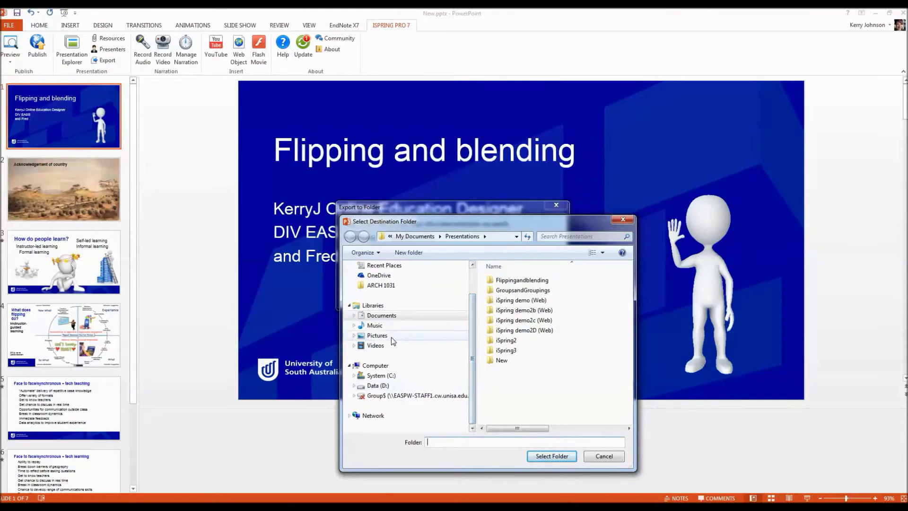
pyautogui.scroll(2, 359, 322)
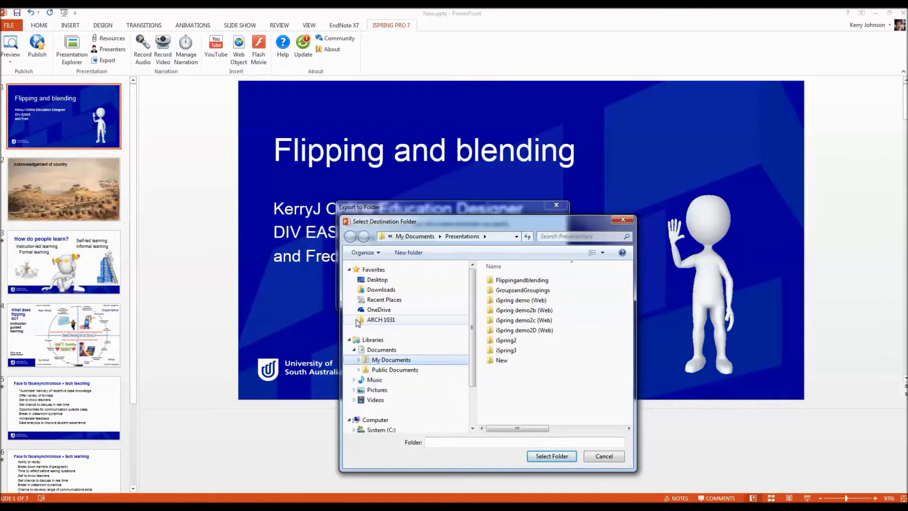
pyautogui.click(358, 360)
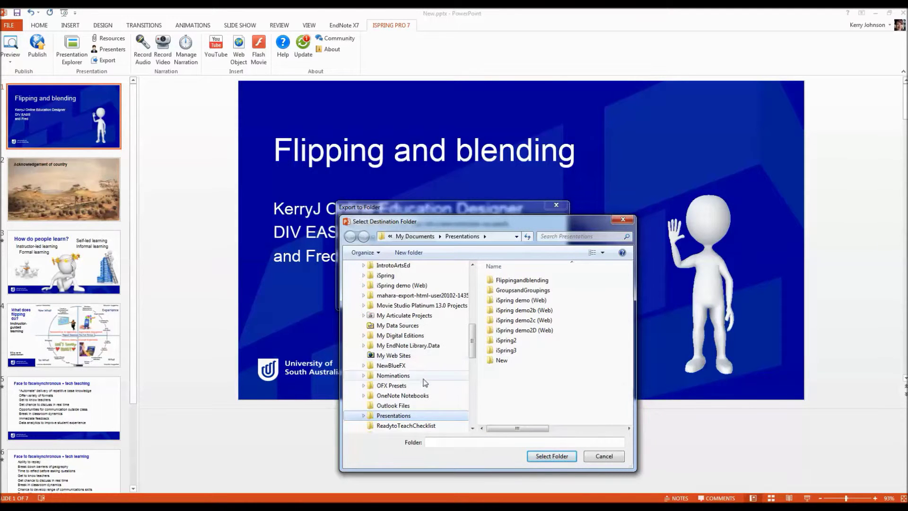
pyautogui.scroll(-3, 405, 414)
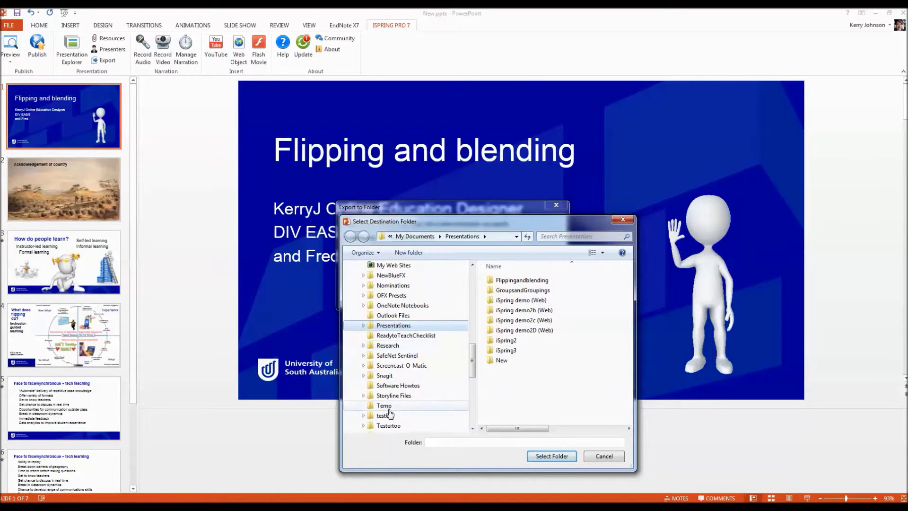
pyautogui.click(385, 407)
pyautogui.click(550, 456)
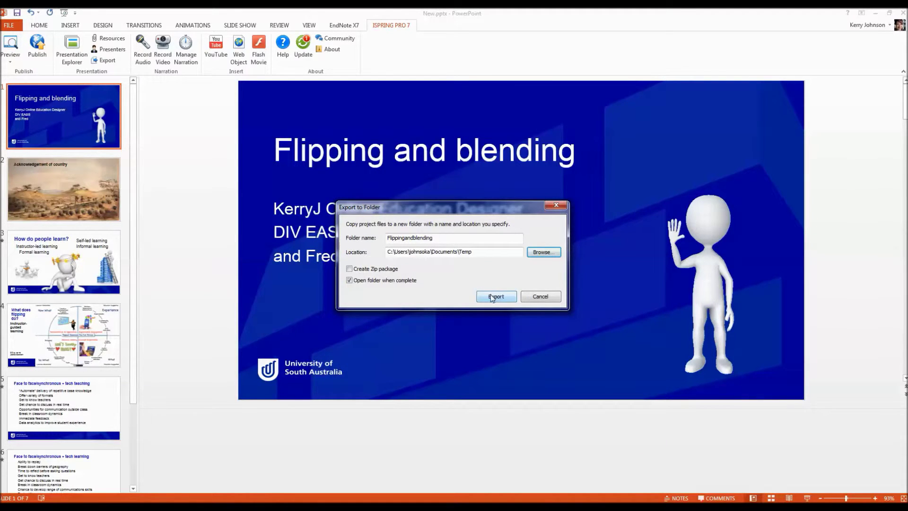
pyautogui.click(492, 297)
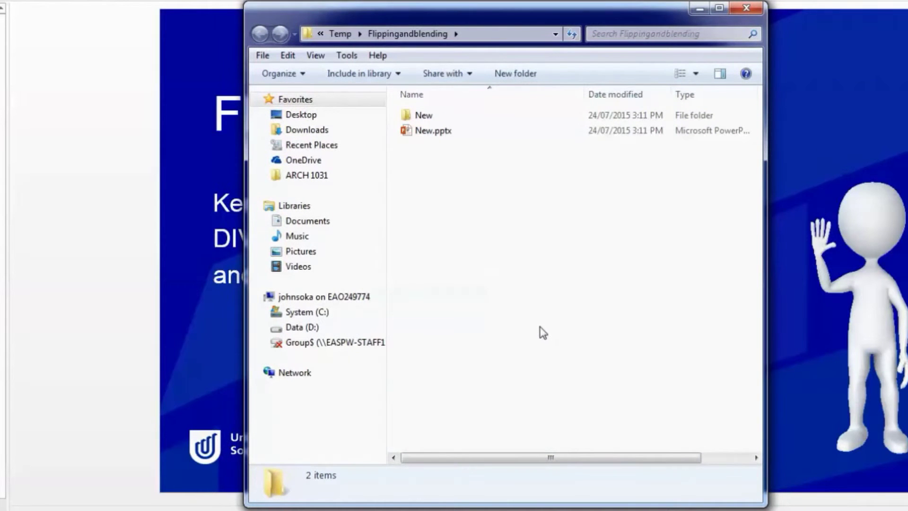
# - Browse from Temp into Flippingandblending\New\audio to check the exported recordings
pyautogui.click(336, 35)
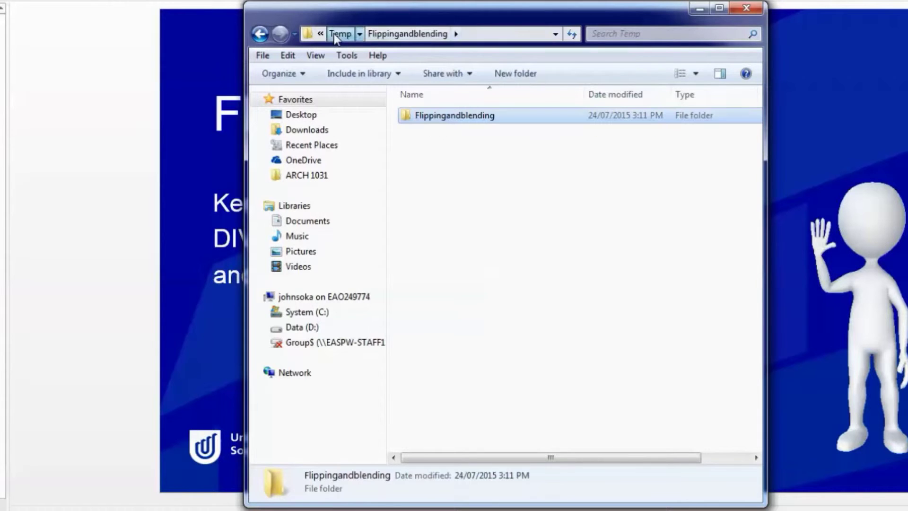
pyautogui.doubleClick(465, 122)
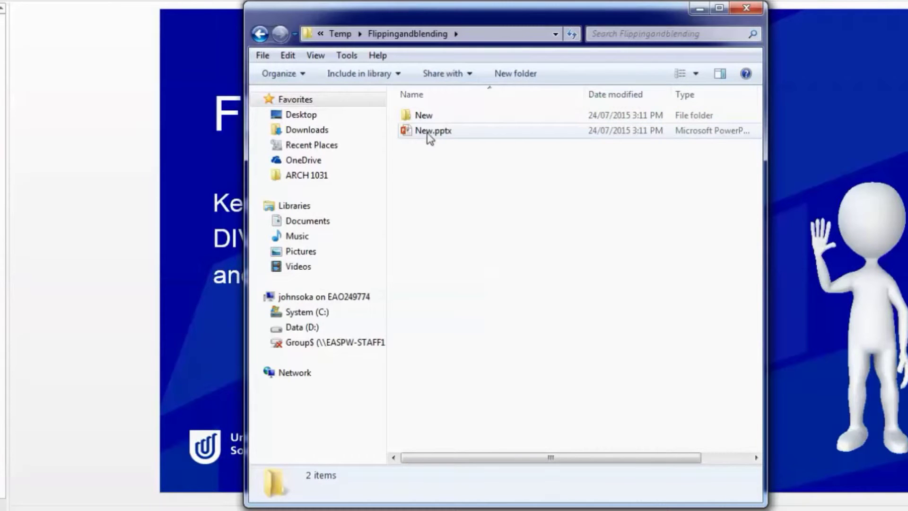
pyautogui.moveTo(420, 135)
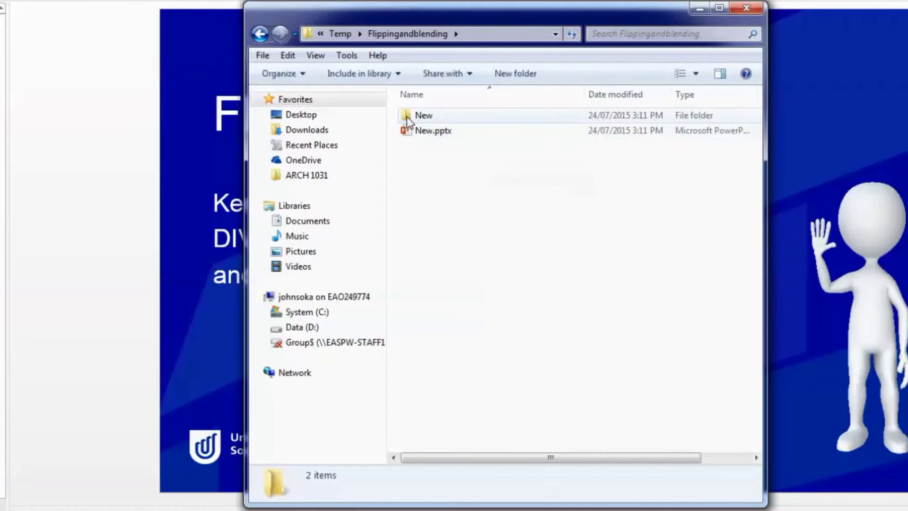
pyautogui.doubleClick(416, 116)
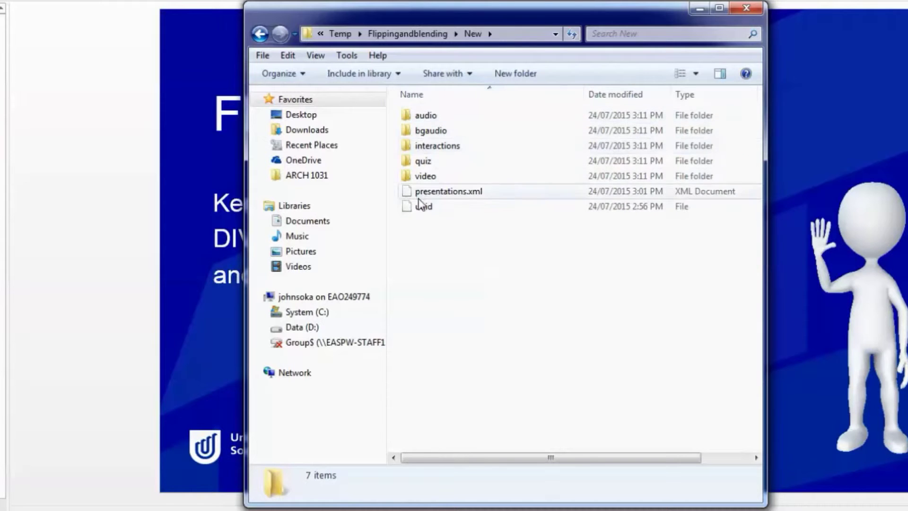
pyautogui.doubleClick(425, 117)
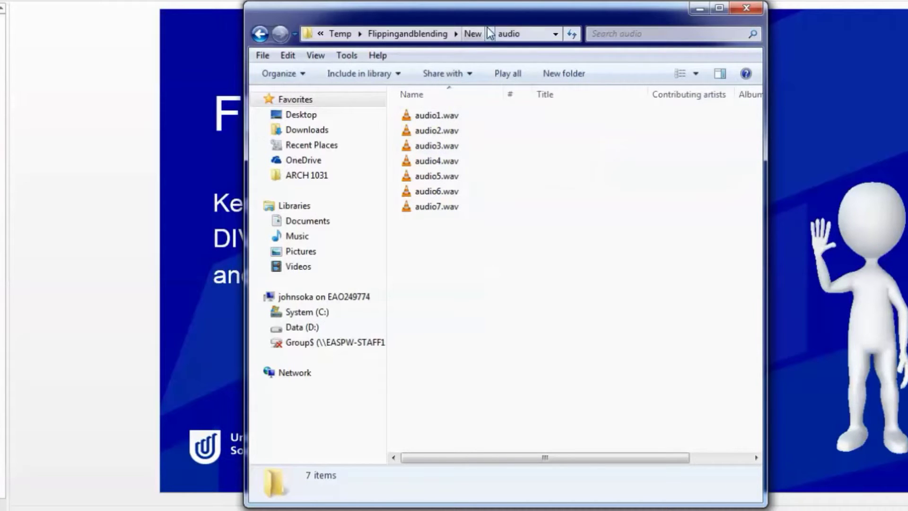
# - Go back up to Flippingandblending and check New.pptx and the New data folder
pyautogui.click(472, 34)
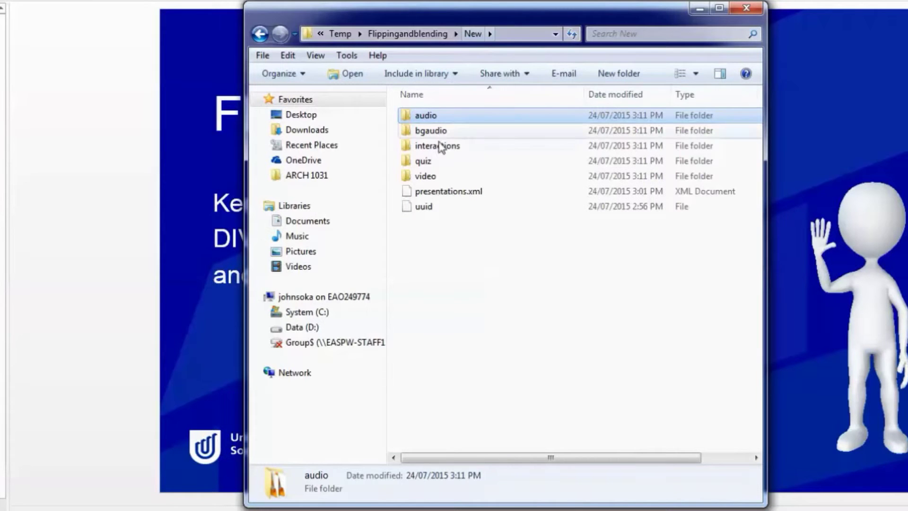
pyautogui.click(436, 34)
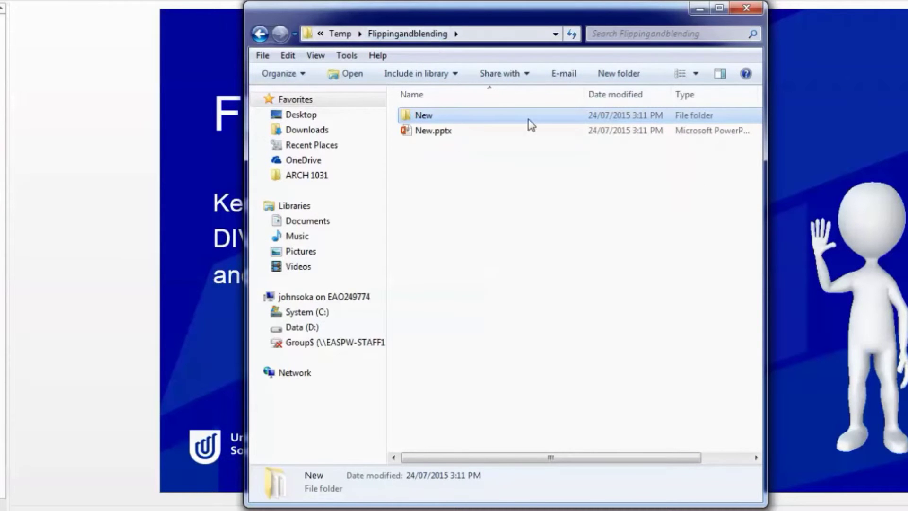
pyautogui.click(421, 131)
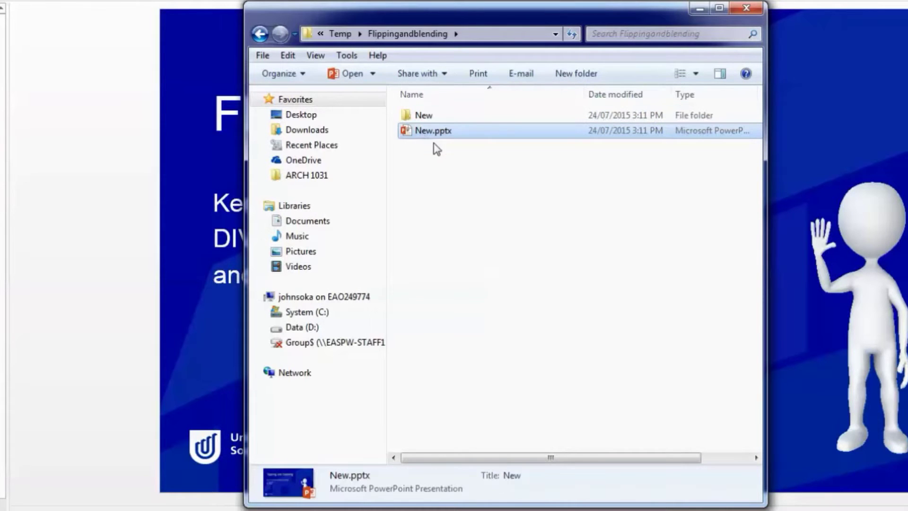
pyautogui.click(421, 117)
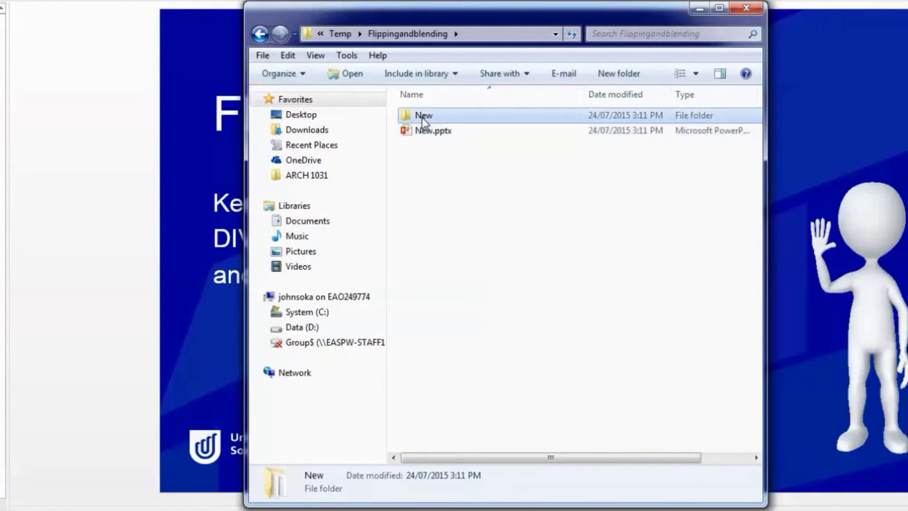
pyautogui.doubleClick(428, 117)
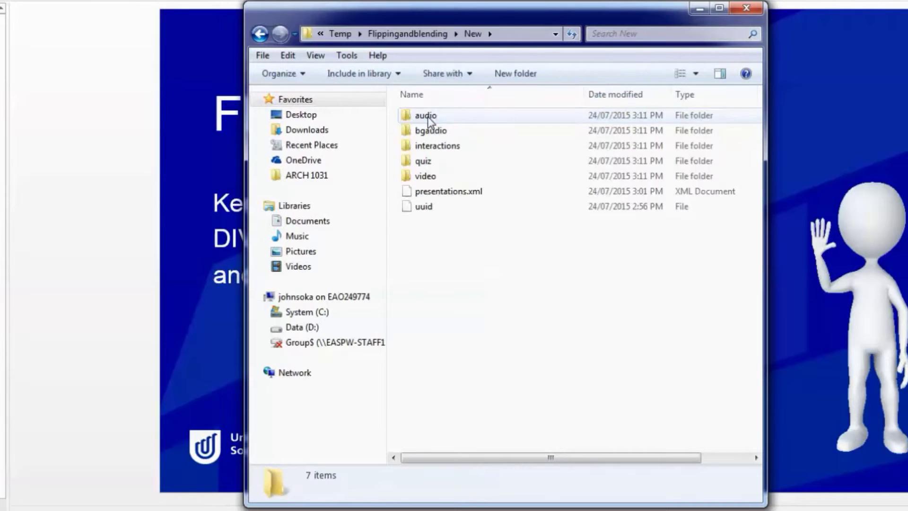
pyautogui.click(406, 34)
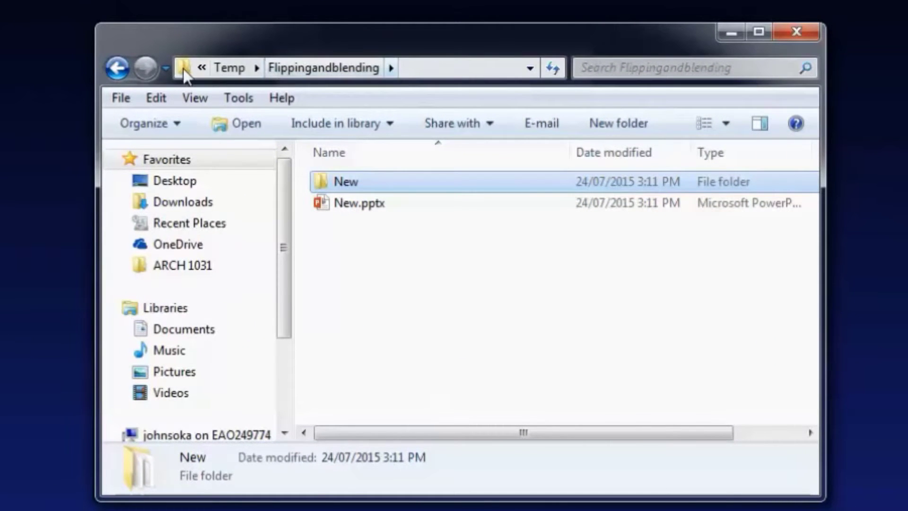
# - Open New.pptx from Documents\Temp\Flippingandblending in PowerPoint
pyautogui.click(231, 68)
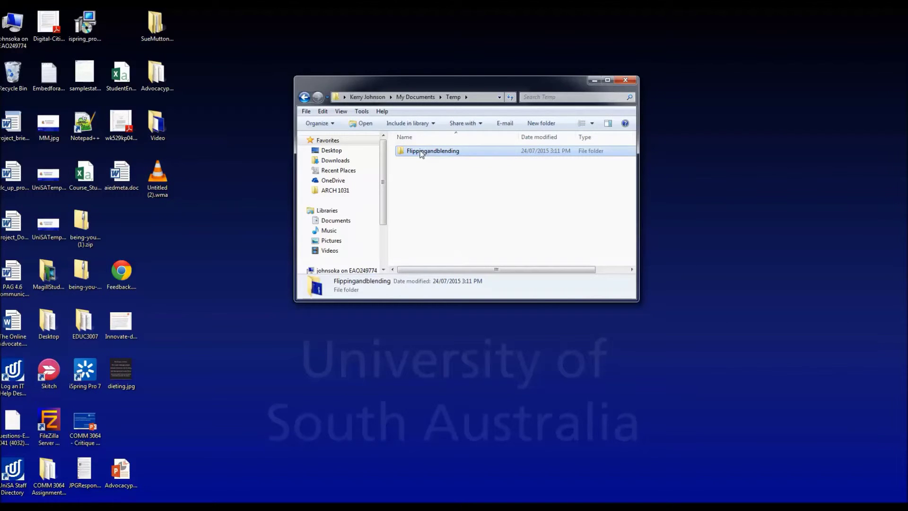
pyautogui.doubleClick(422, 151)
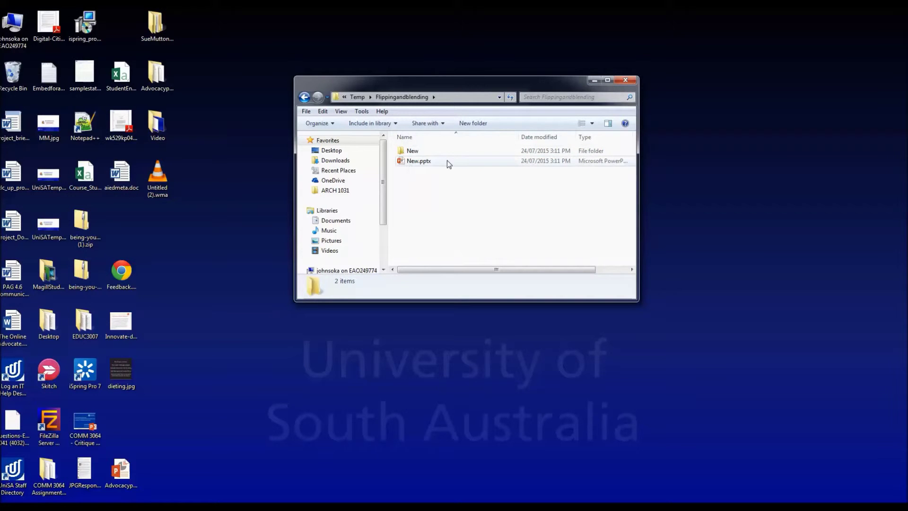
pyautogui.doubleClick(426, 162)
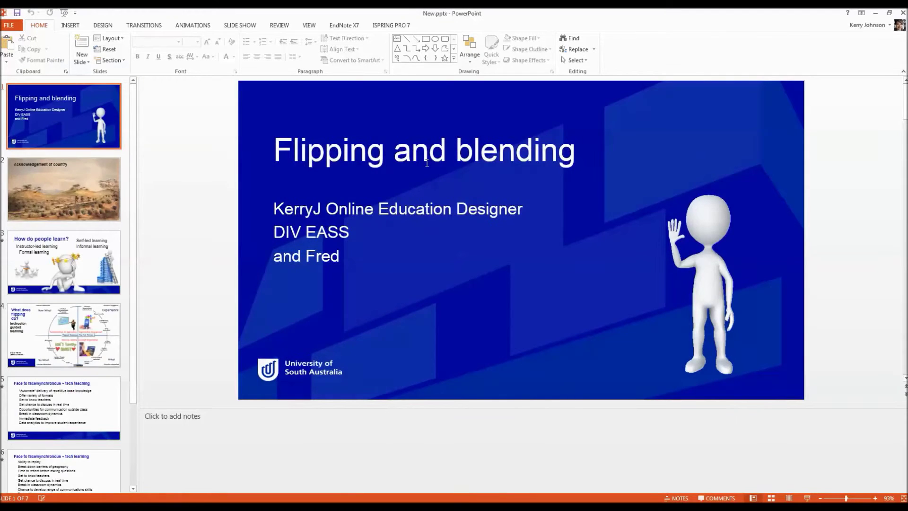
# - Launch the iSpring Narration Editor for New.pptx from the iSpring Pro 7 ribbon
pyautogui.click(390, 26)
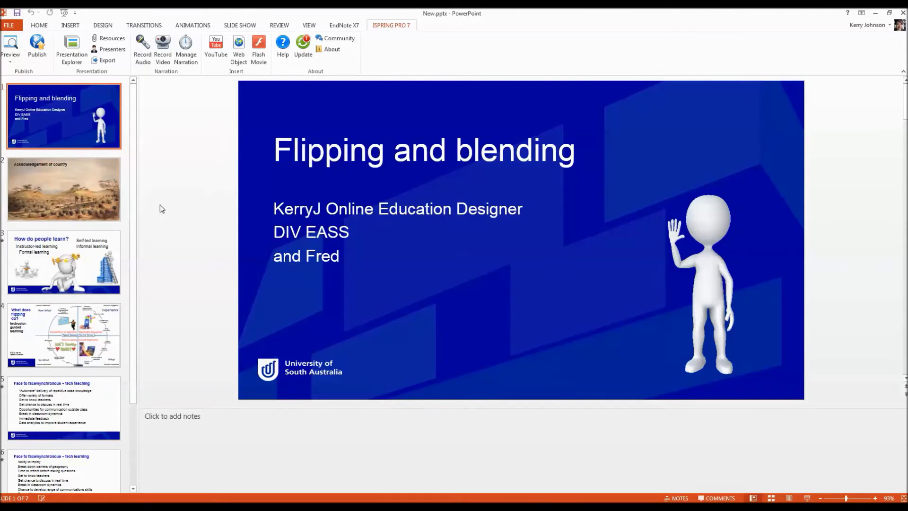
pyautogui.click(180, 67)
pyautogui.click(185, 47)
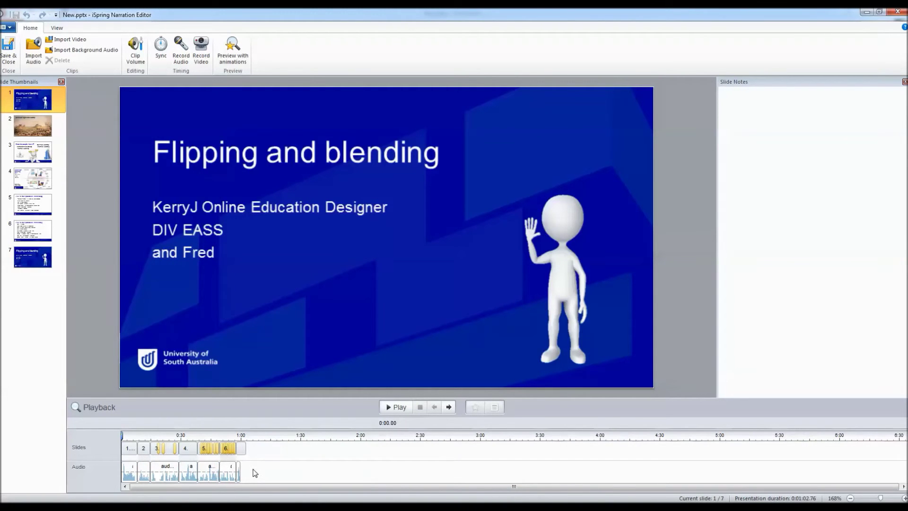
# - Play and stop the narration, then save and close the Narration Editor
pyautogui.click(392, 407)
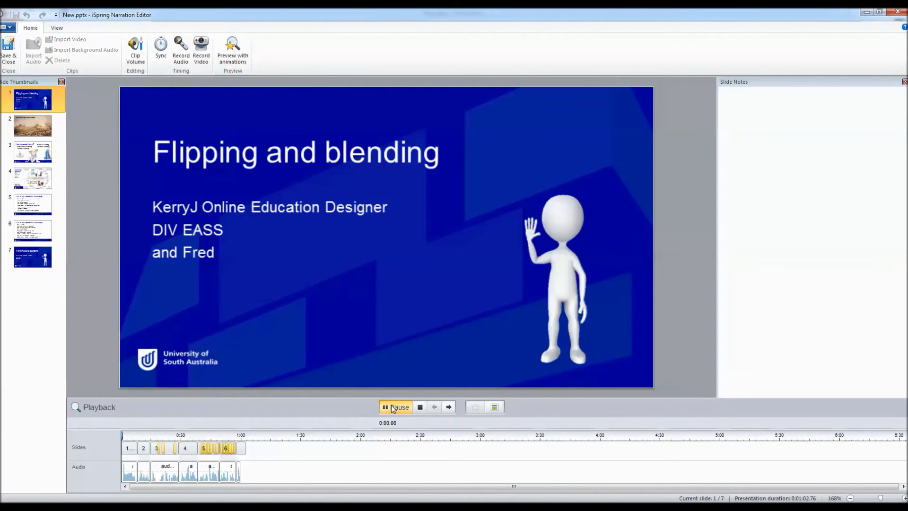
pyautogui.click(420, 407)
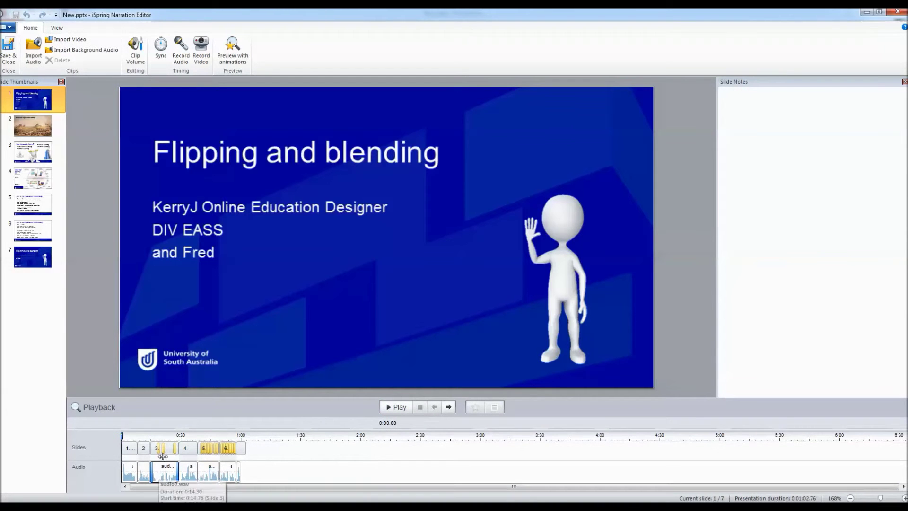
pyautogui.click(8, 52)
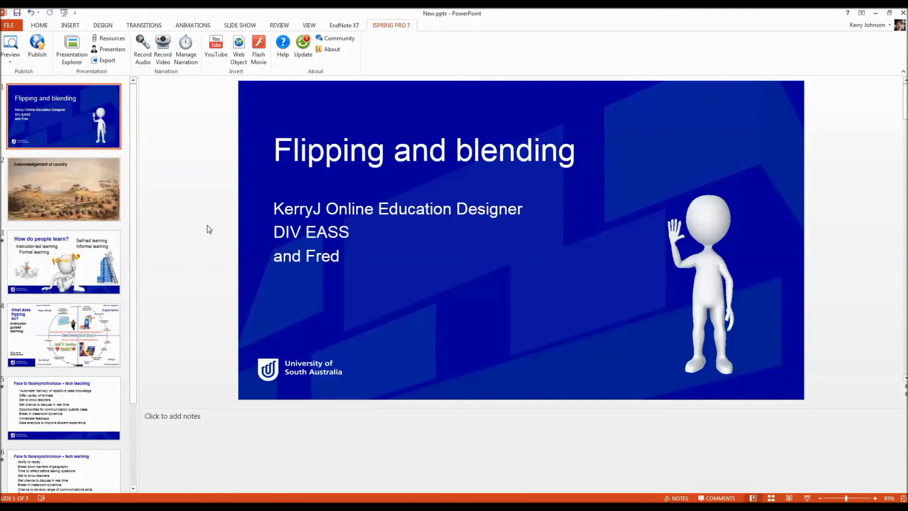
# - Review the Export to Folder settings for folder 'New' in Temp, then cancel
pyautogui.click(36, 46)
pyautogui.click(105, 61)
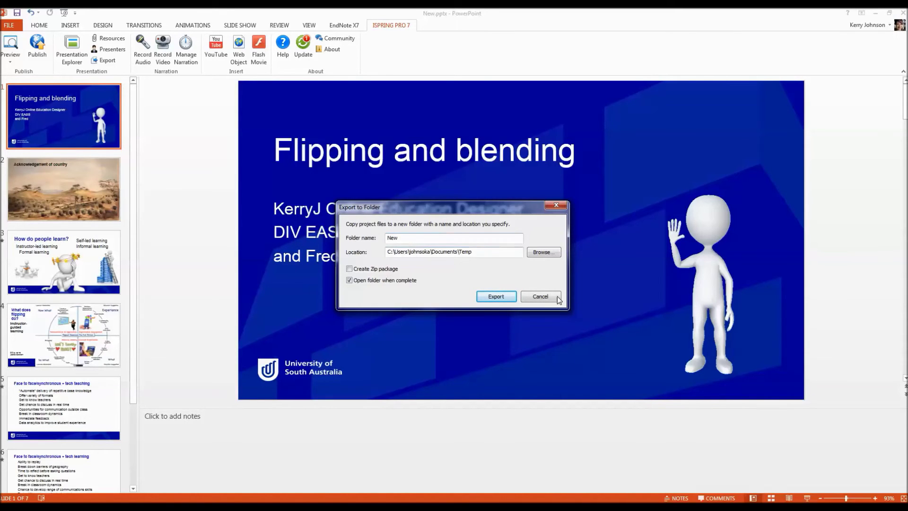
pyautogui.click(540, 297)
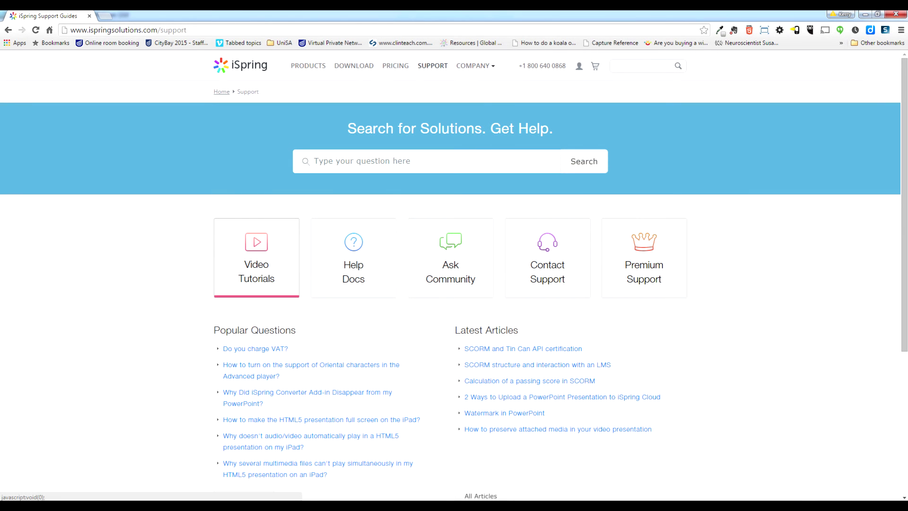
# - Show iSpring's Video Tutorials for the Pro product on the support site
pyautogui.click(256, 265)
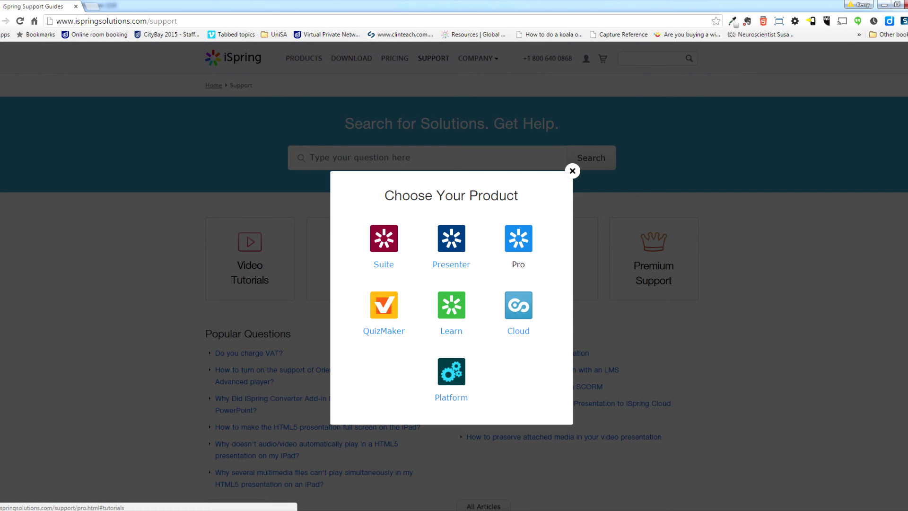
pyautogui.click(518, 246)
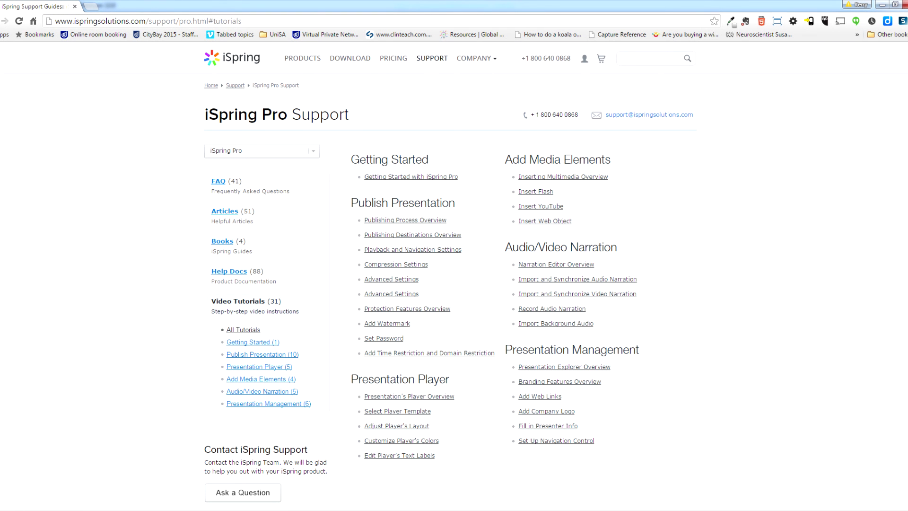